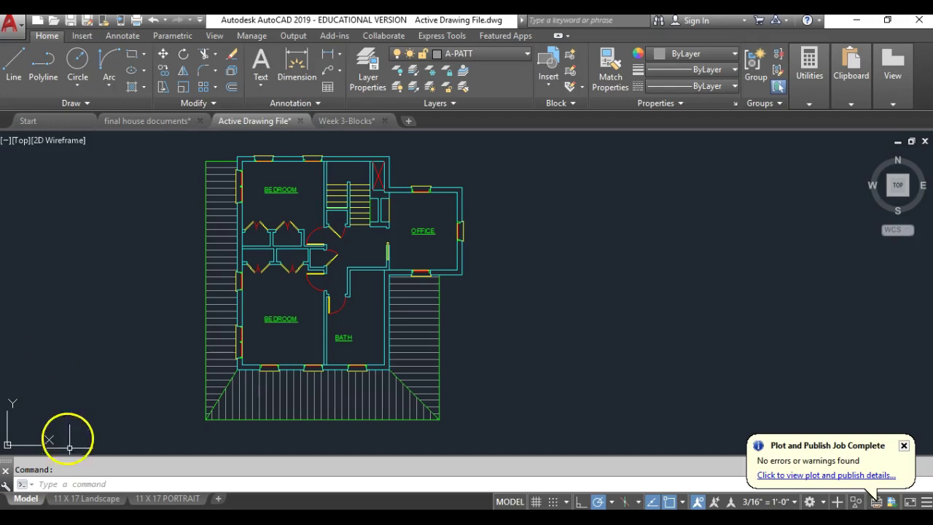
- Open the 11 X 17 Landscape layout
{"action": "left_click", "coordinate": [80, 500]}
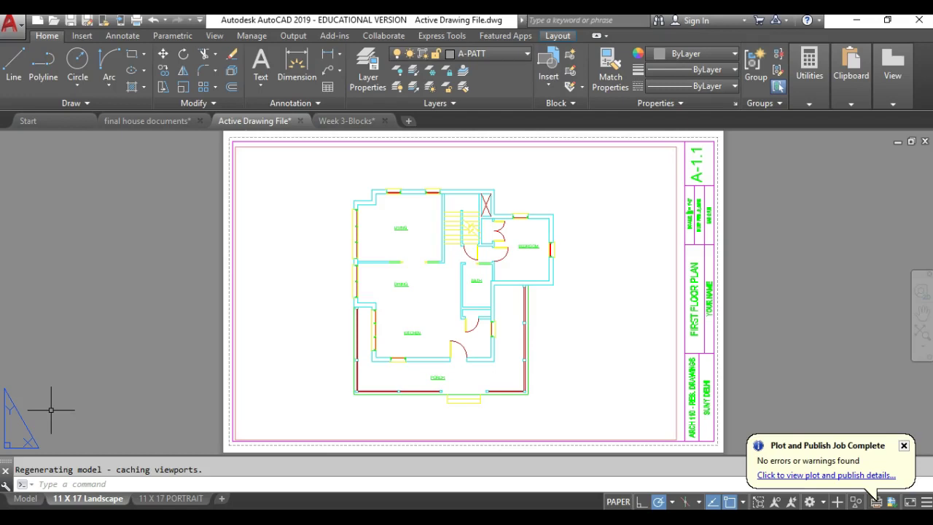
{"action": "left_click", "coordinate": [80, 394]}
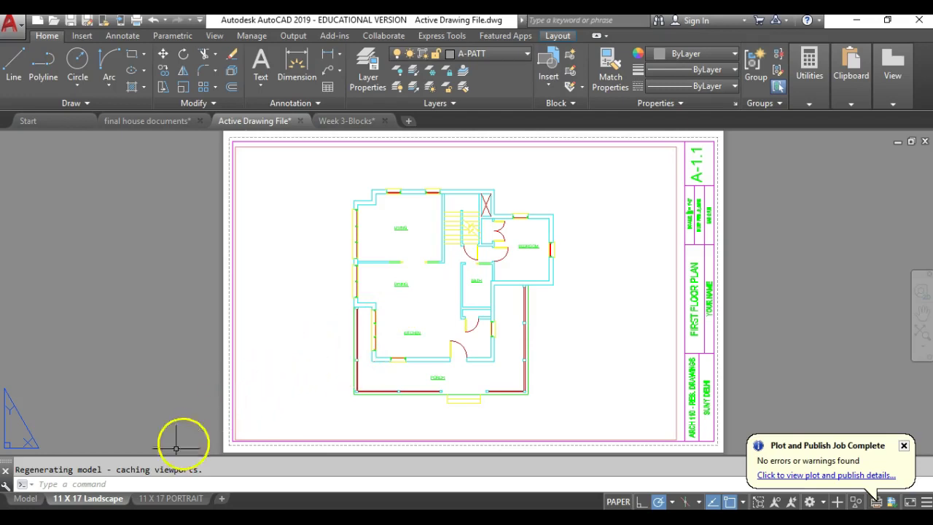
{"action": "mouse_move", "coordinate": [70, 505]}
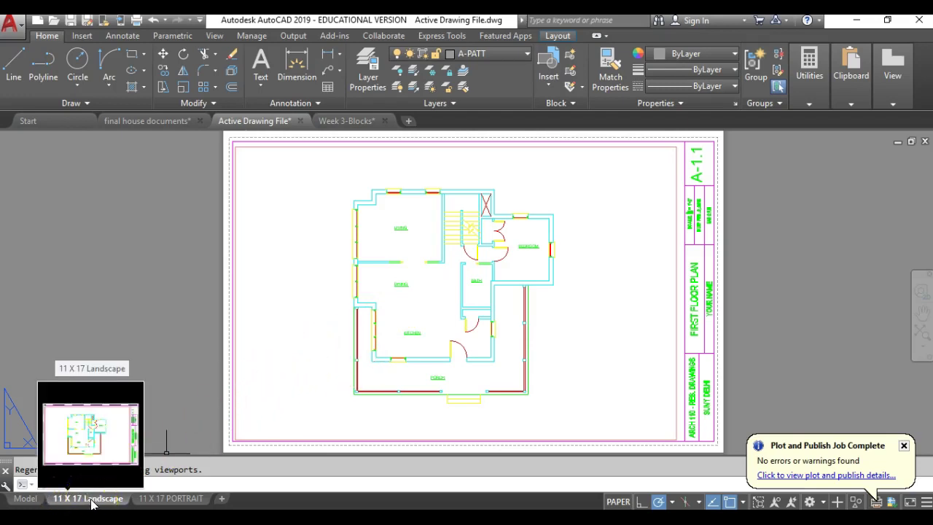
{"action": "right_click", "coordinate": [91, 502]}
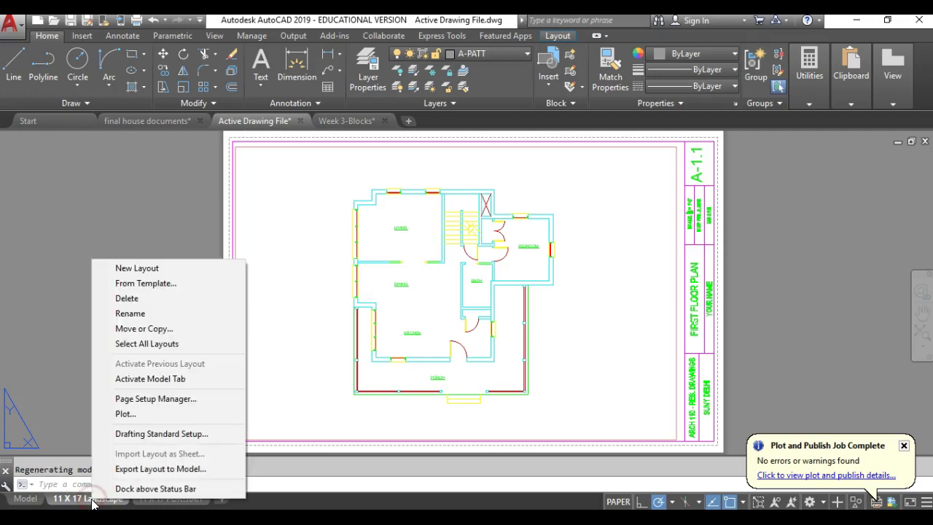
{"action": "left_click", "coordinate": [157, 298]}
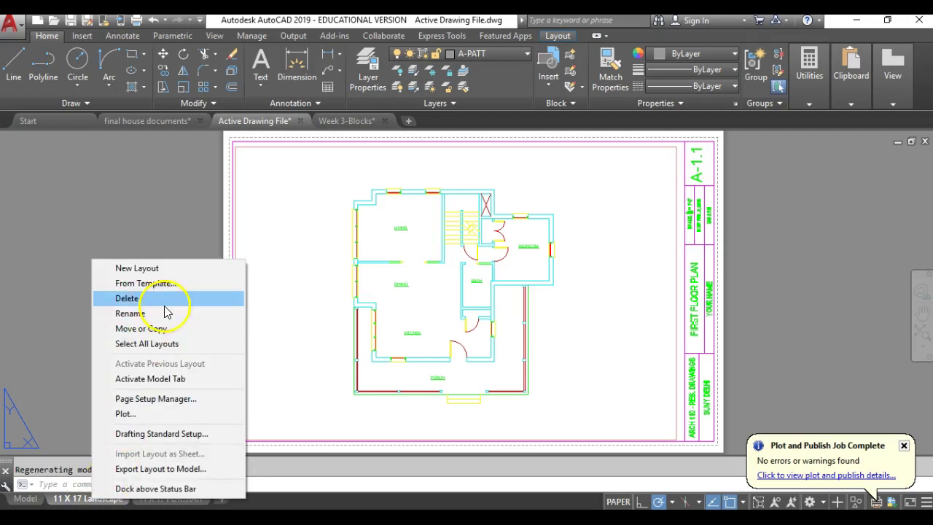
{"action": "left_click", "coordinate": [557, 318]}
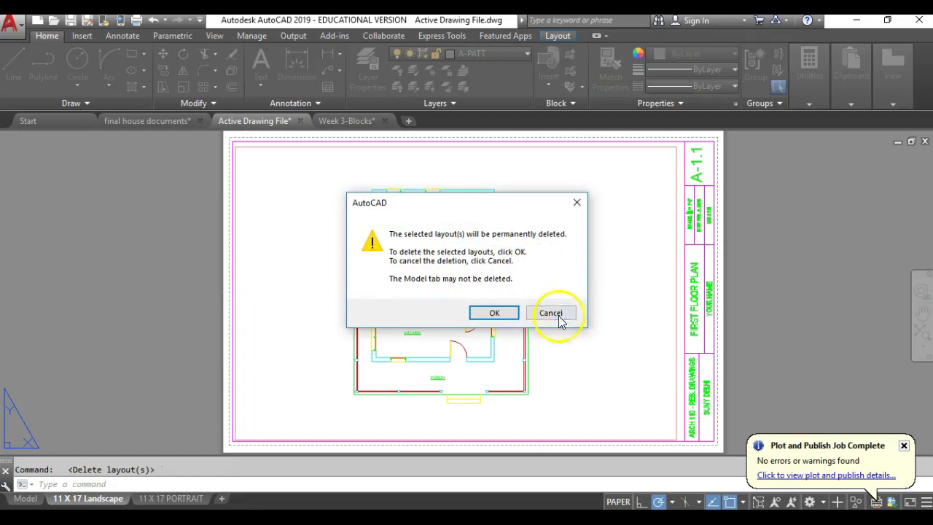
- Rename the 11 X 17 Landscape layout as 1st Flr
{"action": "right_click", "coordinate": [102, 502]}
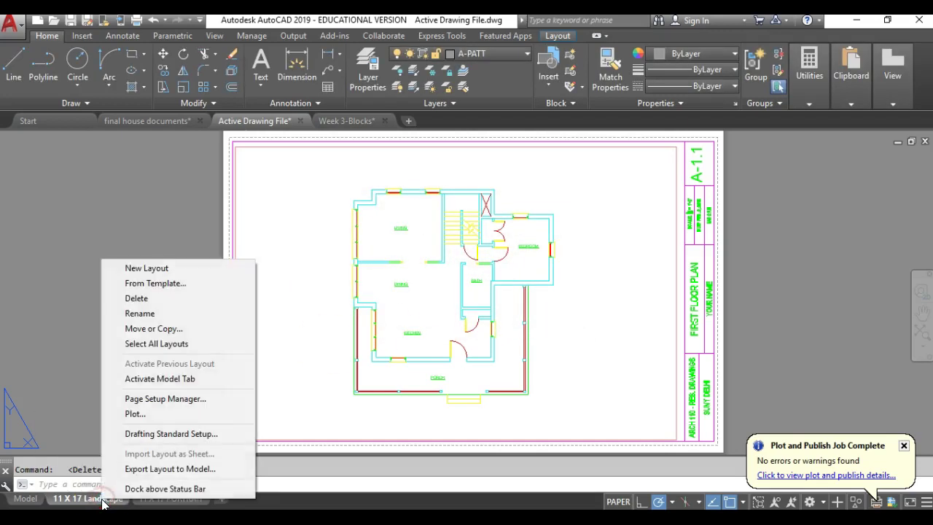
{"action": "left_click", "coordinate": [145, 314]}
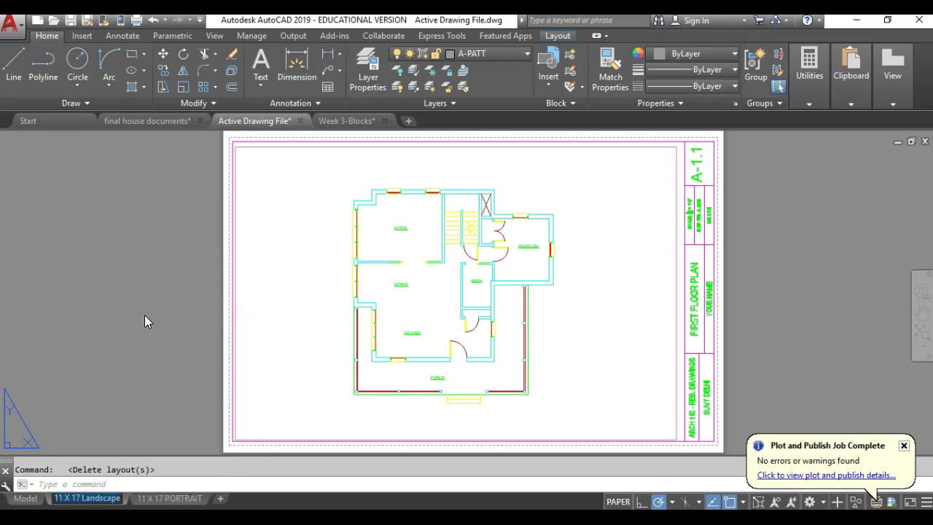
{"action": "type", "text": "1s"}
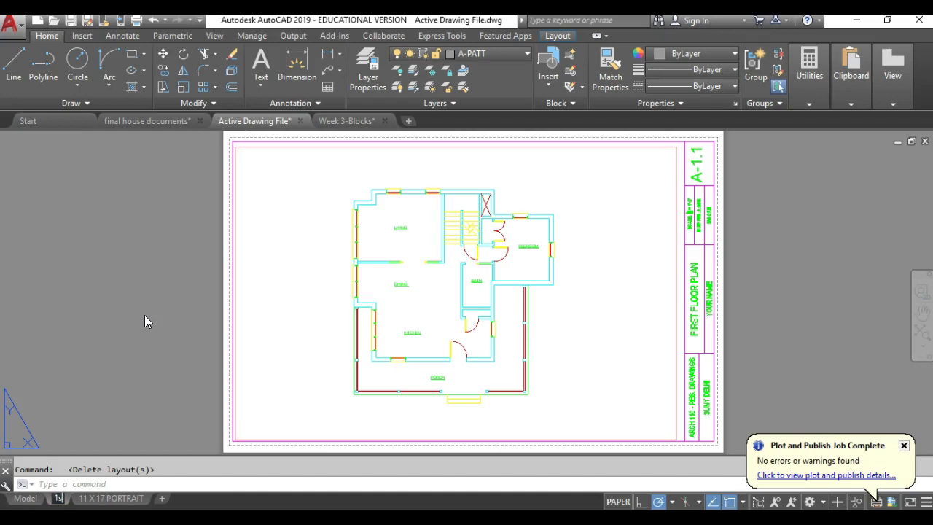
{"action": "type", "text": "t Flr"}
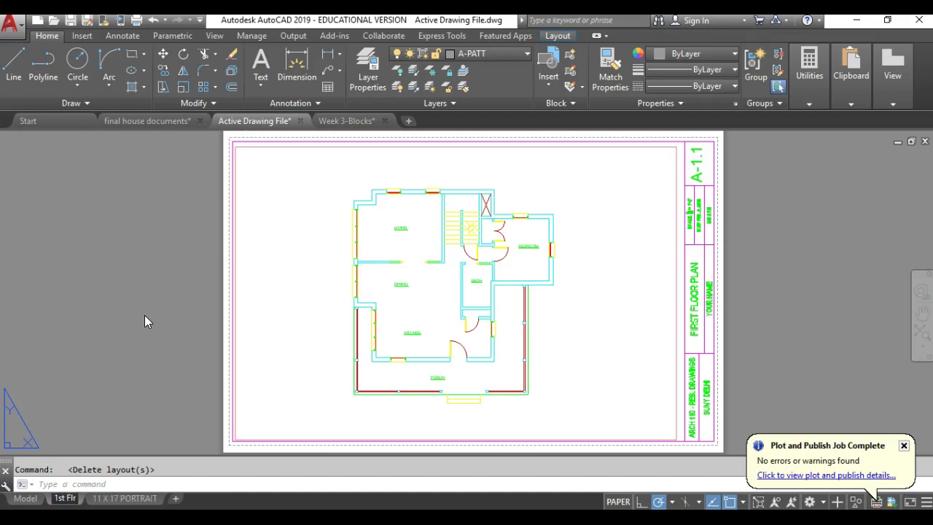
{"action": "left_click", "coordinate": [144, 315]}
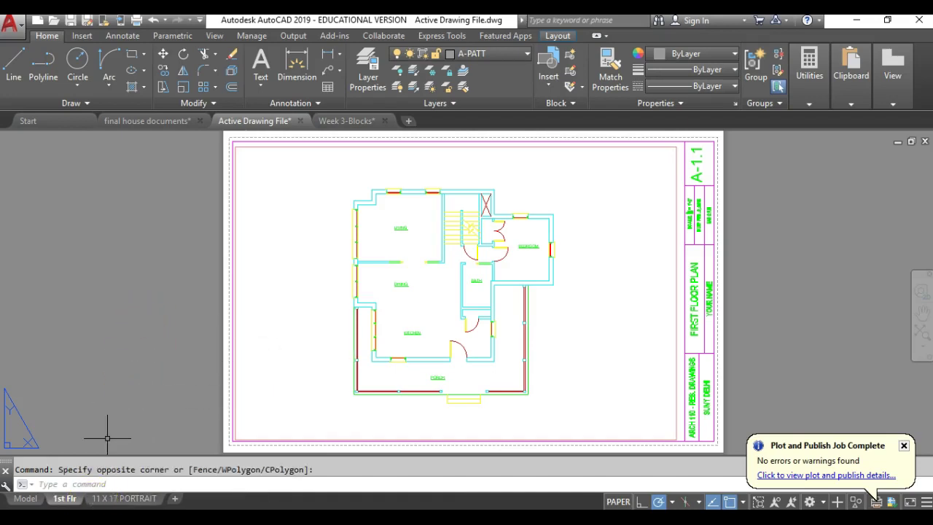
- Create a copy of the 1st Flr layout, placed before the original 1st Flr layout
{"action": "mouse_move", "coordinate": [71, 502]}
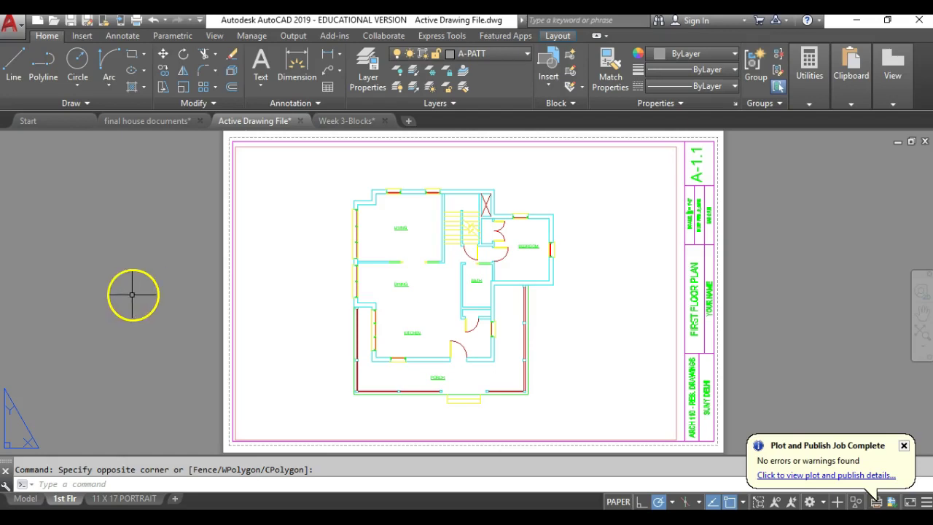
{"action": "right_click", "coordinate": [72, 501]}
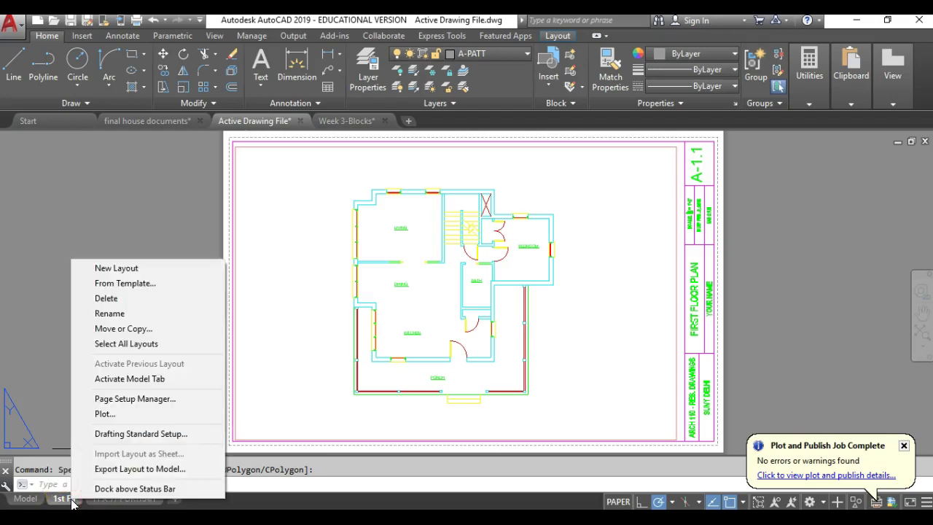
{"action": "left_click", "coordinate": [162, 332]}
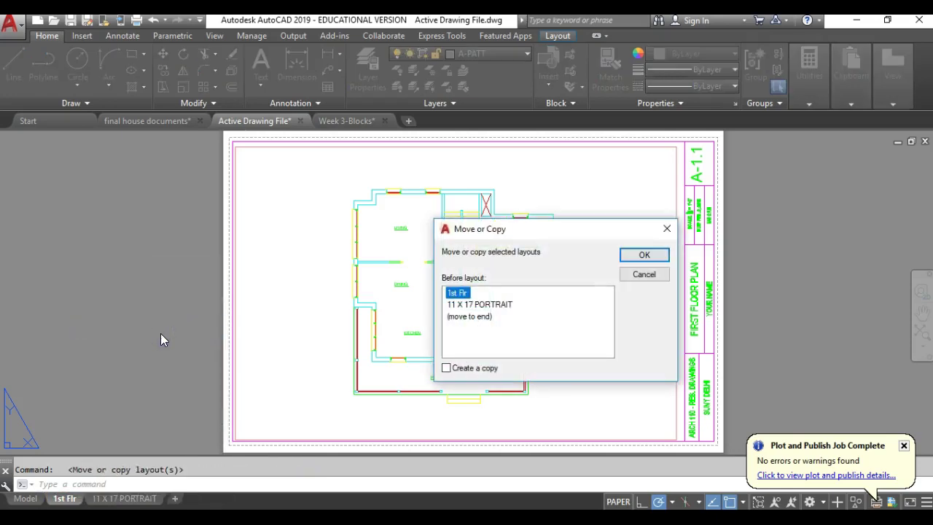
{"action": "left_click", "coordinate": [470, 370]}
{"action": "left_click", "coordinate": [459, 294]}
{"action": "left_click", "coordinate": [655, 257]}
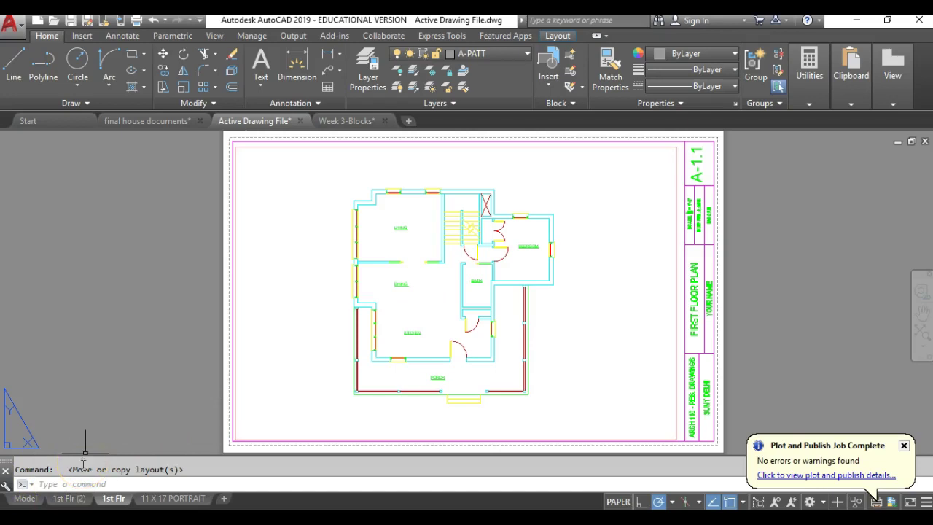
- Reorder the copied layout so it follows 1st Flr, and rename the copy as 2nd Flr
{"action": "mouse_move", "coordinate": [75, 501]}
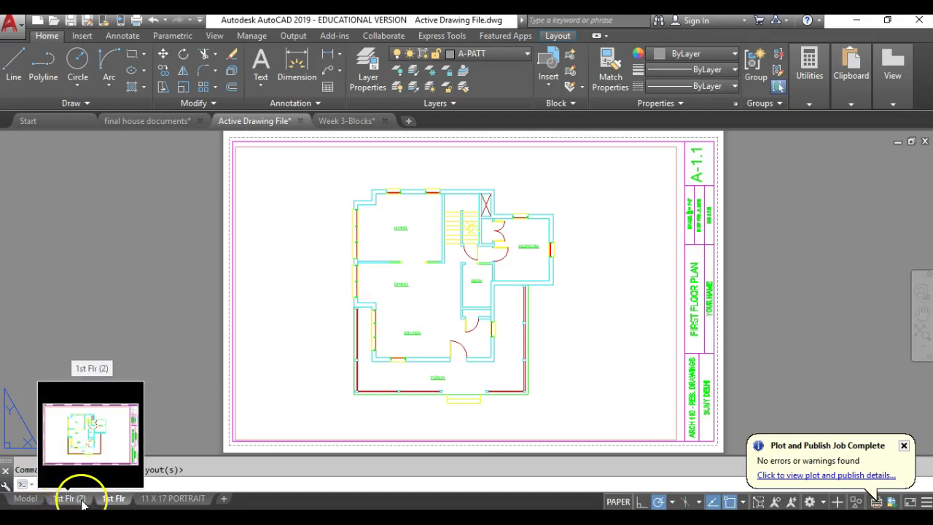
{"action": "left_click_drag", "start_coordinate": [80, 502], "coordinate": [120, 500]}
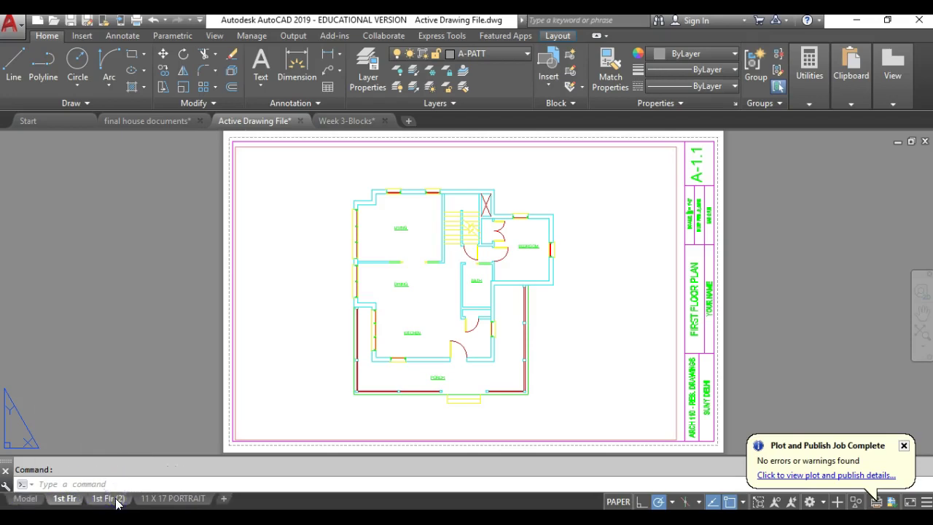
{"action": "mouse_move", "coordinate": [102, 500]}
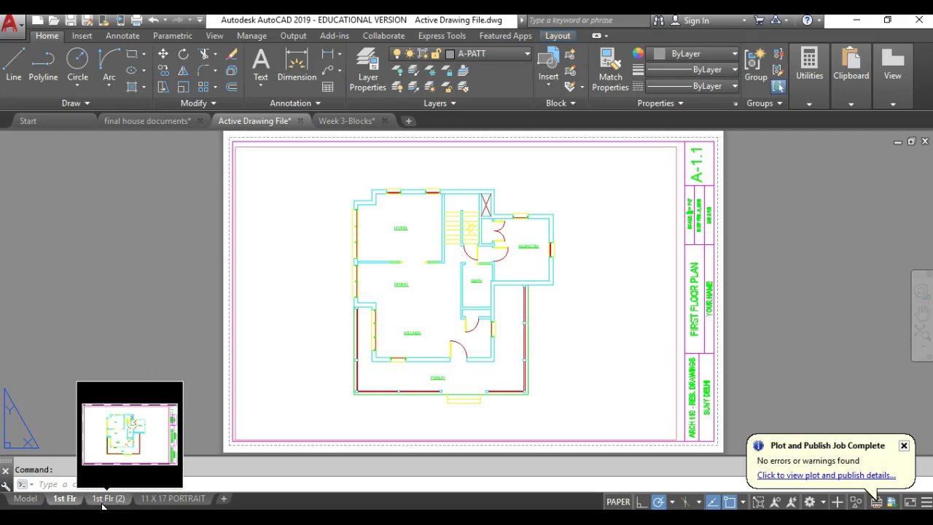
{"action": "right_click", "coordinate": [108, 500]}
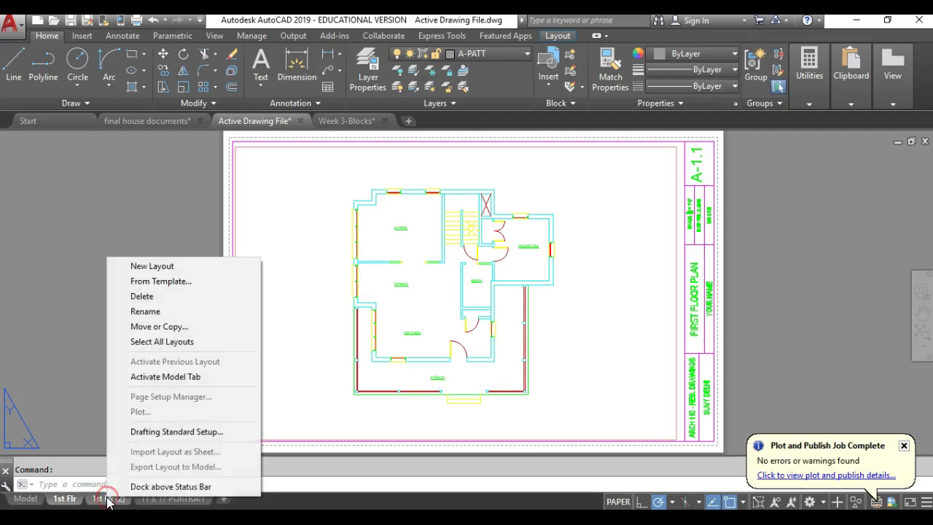
{"action": "left_click", "coordinate": [175, 315]}
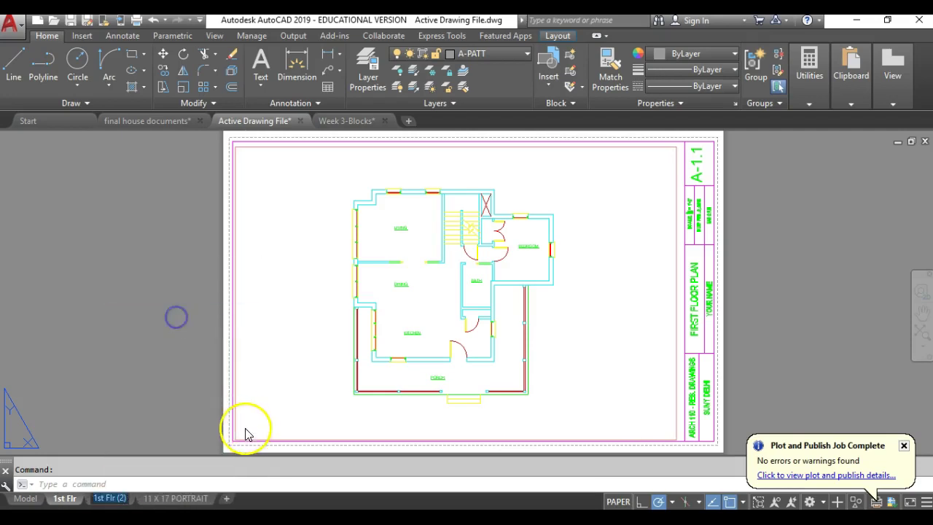
{"action": "type", "text": "2n"}
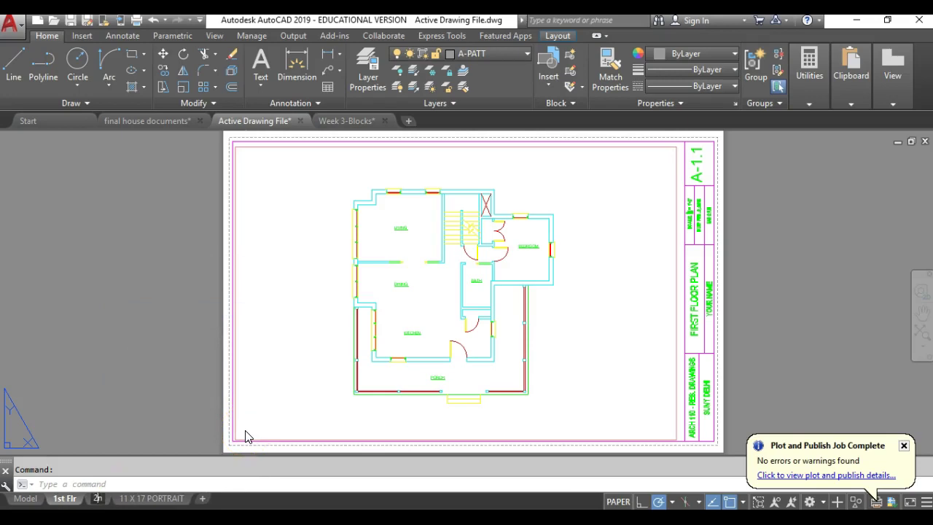
{"action": "type", "text": "d Flr"}
{"action": "left_click", "coordinate": [146, 404]}
{"action": "left_click", "coordinate": [86, 370]}
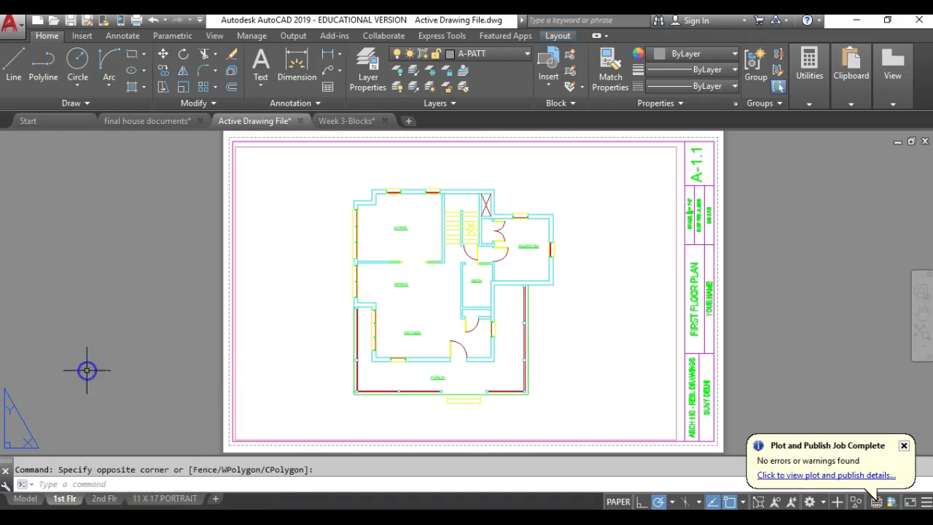
- Compare the 2nd Flr and 1st Flr layouts by switching between them, ending on 2nd Flr
{"action": "left_click", "coordinate": [102, 499]}
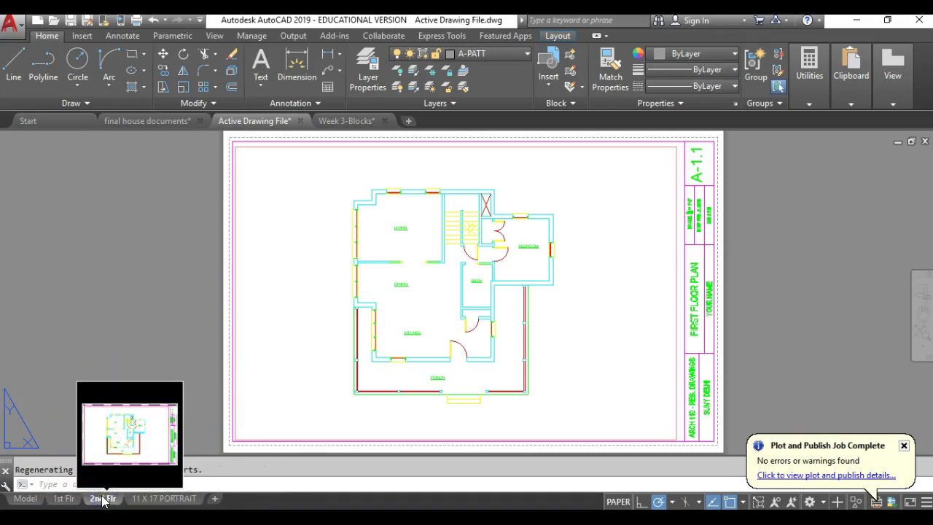
{"action": "left_click", "coordinate": [103, 500]}
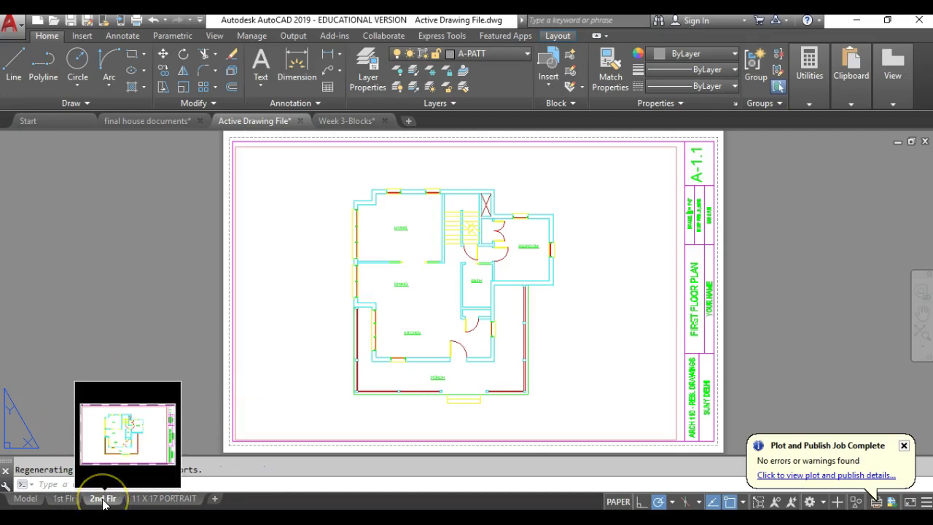
{"action": "left_click", "coordinate": [77, 499]}
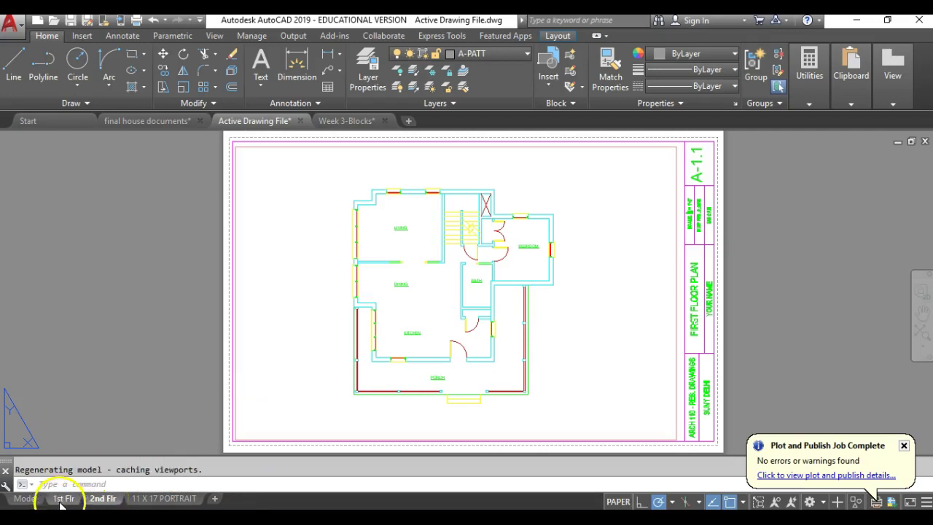
{"action": "left_click", "coordinate": [141, 392]}
{"action": "left_click", "coordinate": [425, 239]}
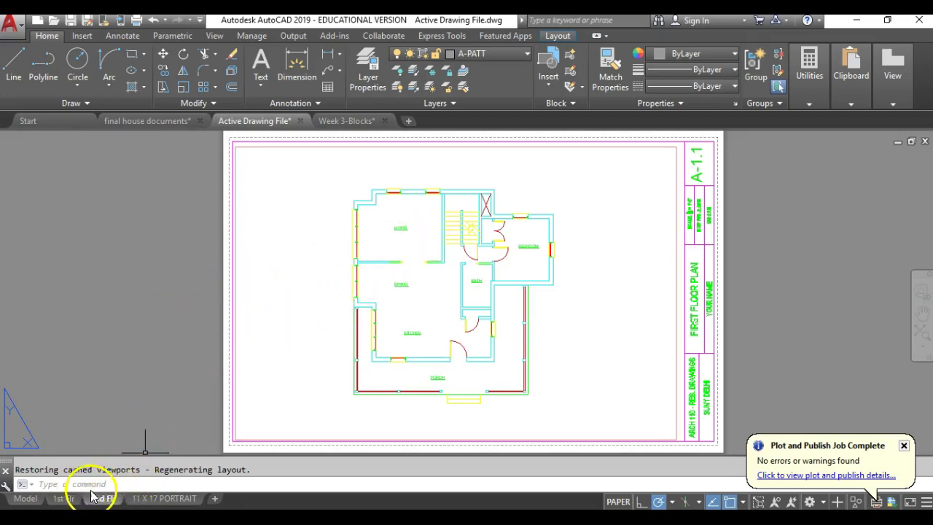
{"action": "left_click", "coordinate": [161, 338]}
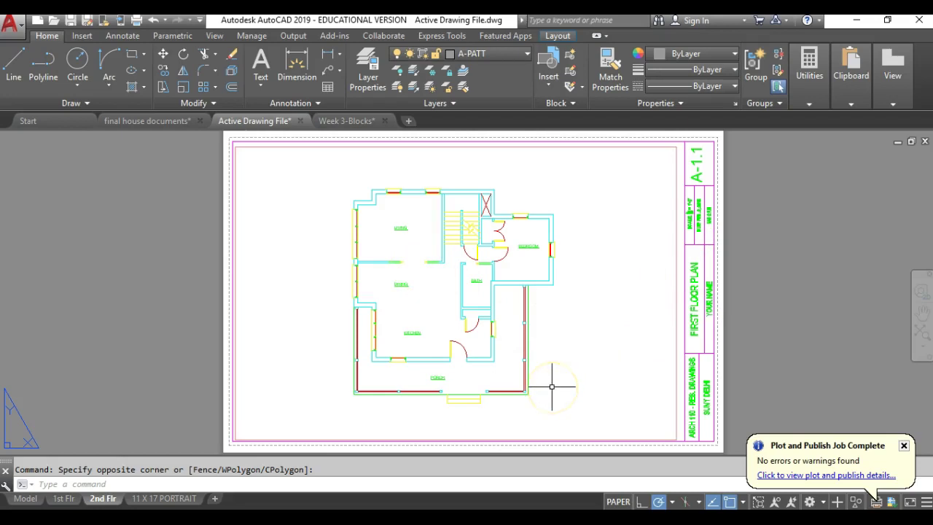
- Activate the 2nd Flr layout's viewport, center the second-floor plan in it, and set the viewport scale to 3/16" = 1'-0"
{"action": "double_click", "coordinate": [600, 333]}
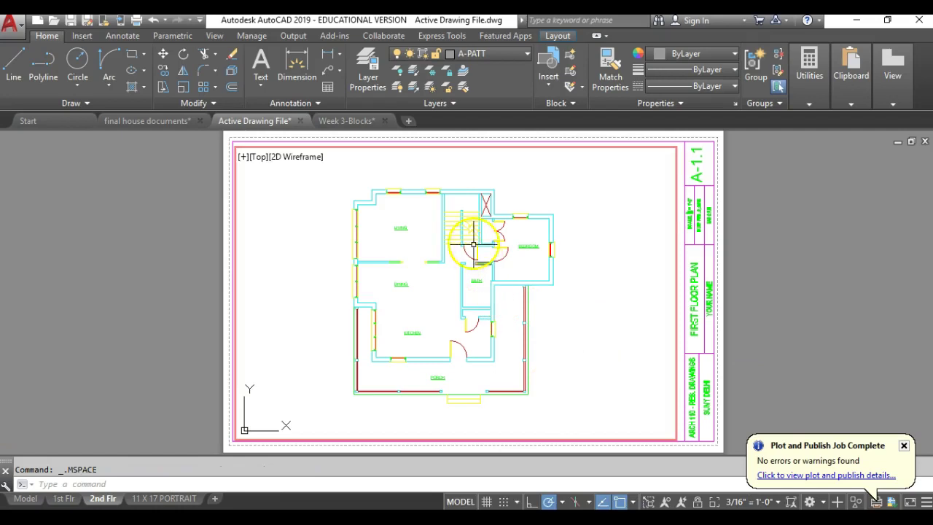
{"action": "middle_click_drag", "start_coordinate": [462, 221], "coordinate": [459, 523]}
{"action": "middle_click_drag", "start_coordinate": [465, 200], "coordinate": [468, 228]}
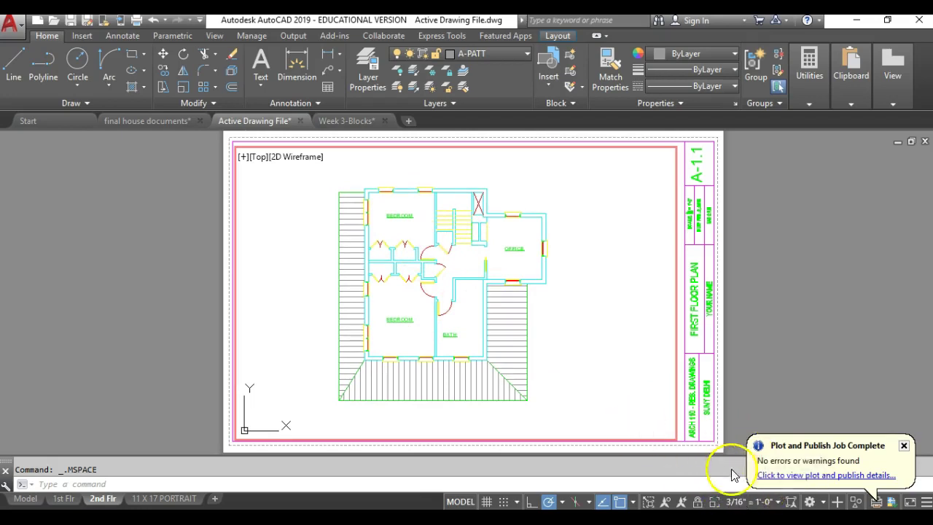
{"action": "left_click", "coordinate": [780, 499]}
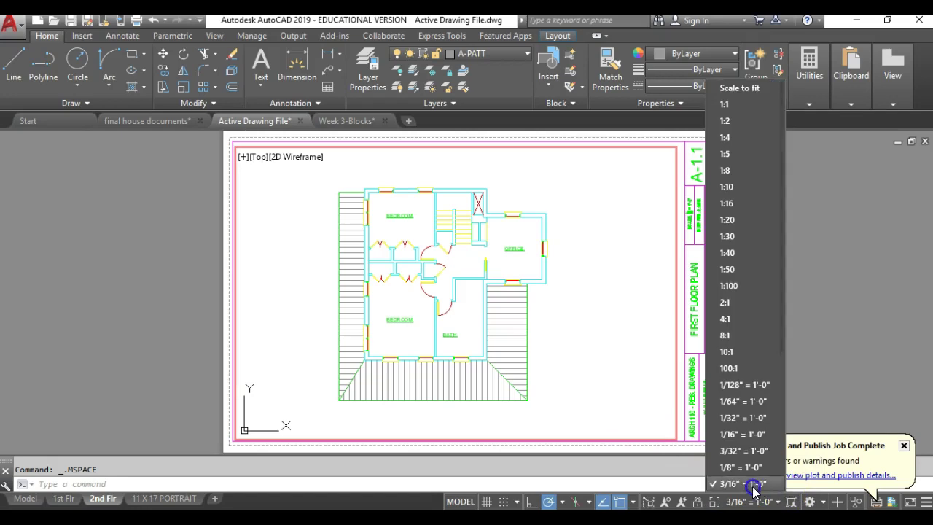
{"action": "left_click", "coordinate": [752, 484]}
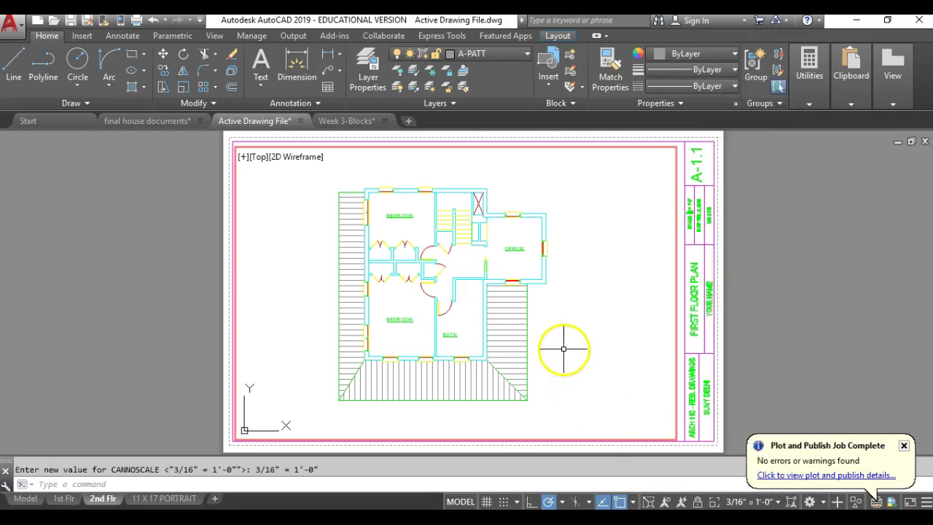
- Recenter the second-floor plan within the active viewport and set the viewport scale to 3/16" = 1'-0" again
{"action": "middle_click_drag", "start_coordinate": [558, 355], "coordinate": [558, 291]}
{"action": "scroll", "coordinate": [554, 293], "scroll_direction": "down", "scroll_amount": 2}
{"action": "left_click", "coordinate": [551, 301]}
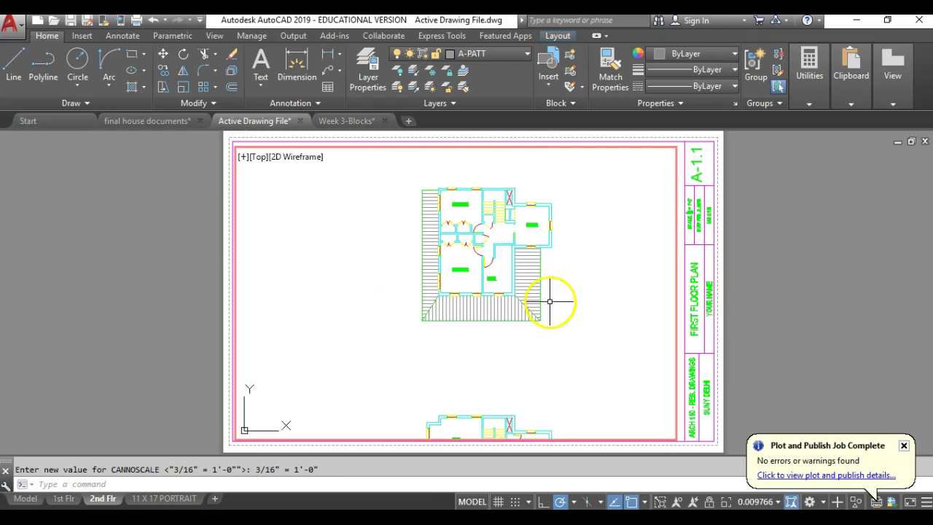
{"action": "middle_click_drag", "start_coordinate": [526, 286], "coordinate": [484, 322]}
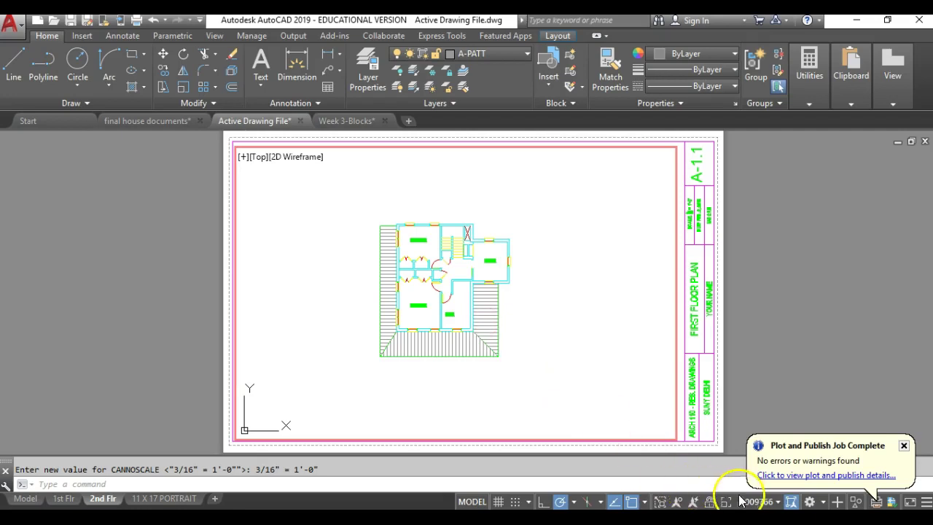
{"action": "left_click", "coordinate": [777, 502]}
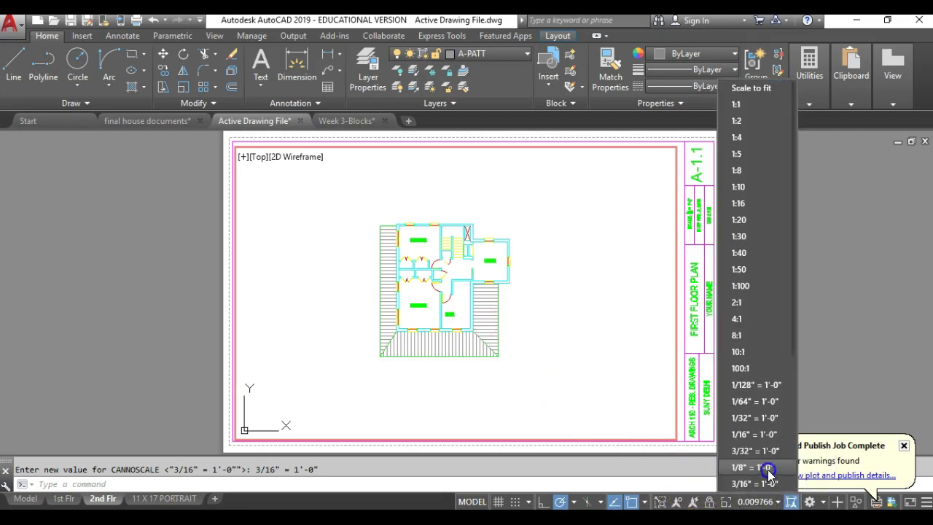
{"action": "scroll", "coordinate": [766, 445], "scroll_direction": "down", "scroll_amount": 1}
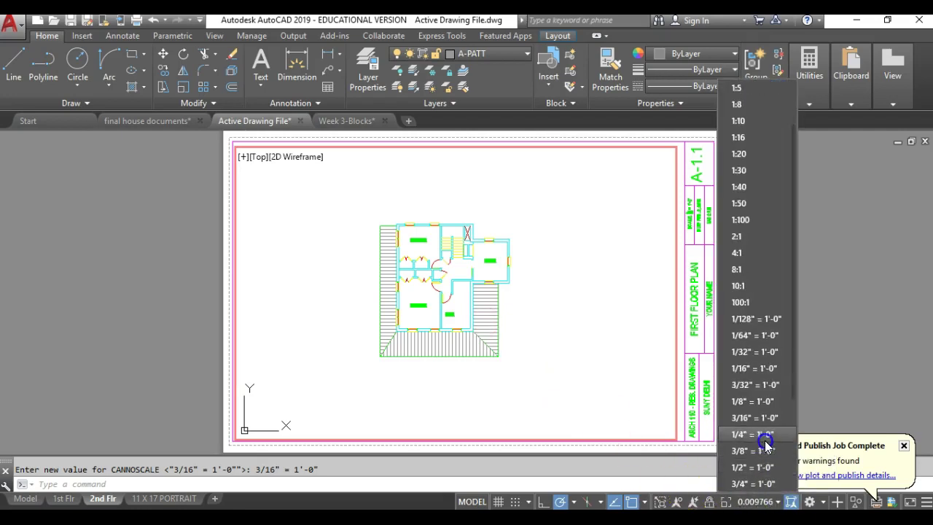
{"action": "left_click", "coordinate": [760, 418]}
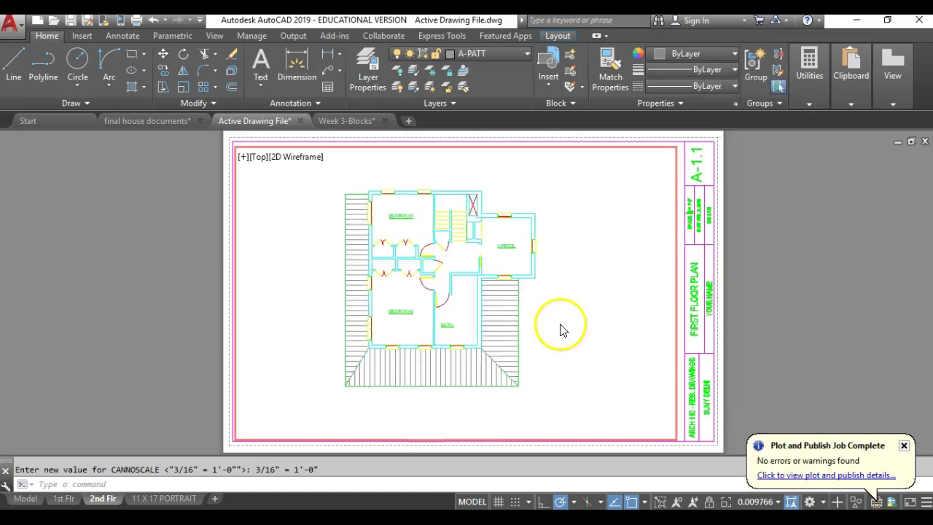
- Fine-tune the second-floor plan's position within the viewport and return to paper space
{"action": "middle_click_drag", "start_coordinate": [588, 284], "coordinate": [594, 293]}
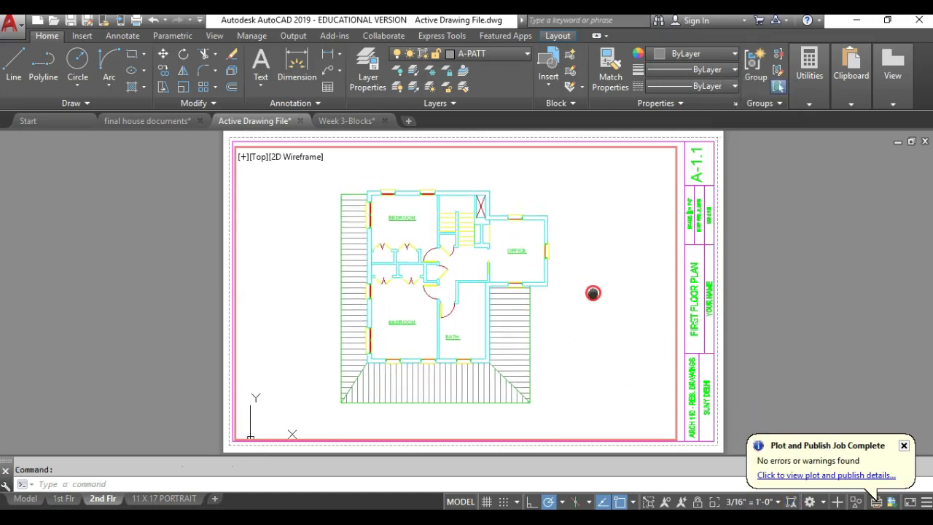
{"action": "left_click", "coordinate": [427, 291]}
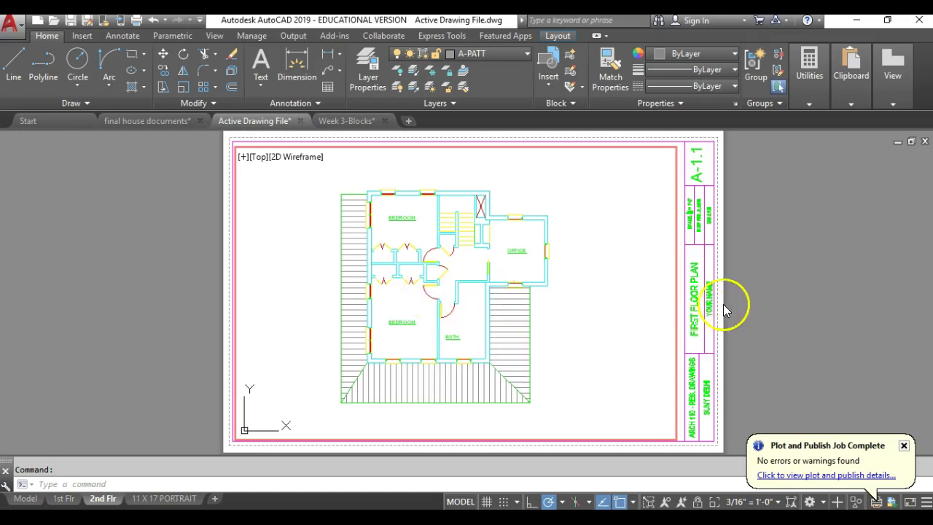
{"action": "double_click", "coordinate": [769, 275]}
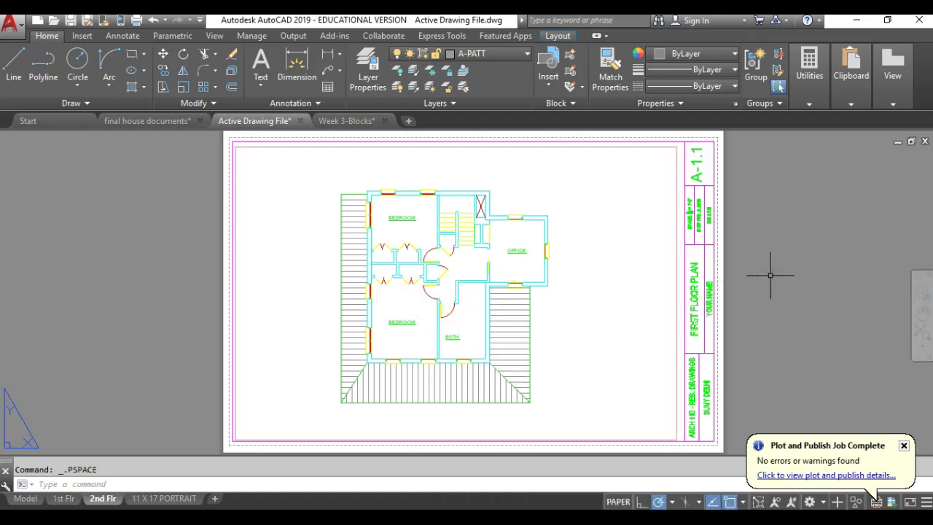
- Change the drawing title in the 2nd Flr title block to SECOND FLOOR PLAN
{"action": "scroll", "coordinate": [693, 295], "scroll_direction": "up", "scroll_amount": 2}
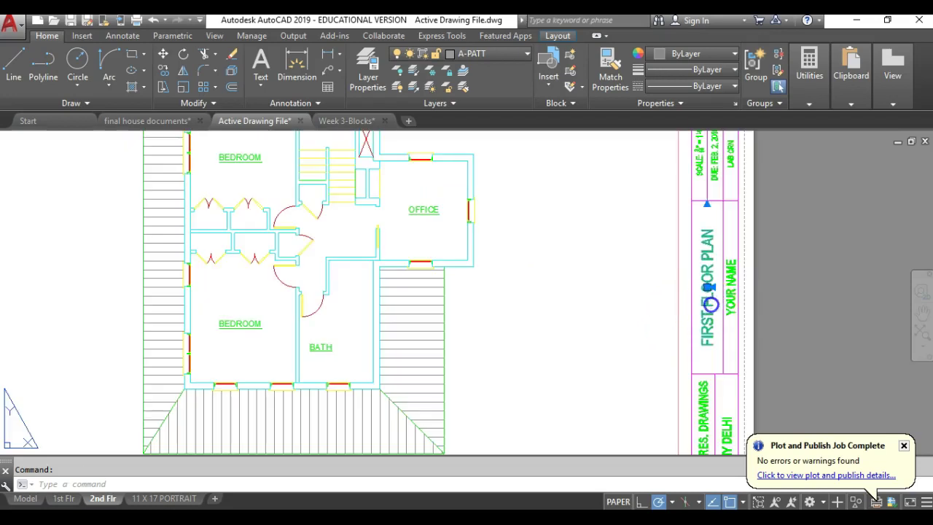
{"action": "double_click", "coordinate": [719, 294]}
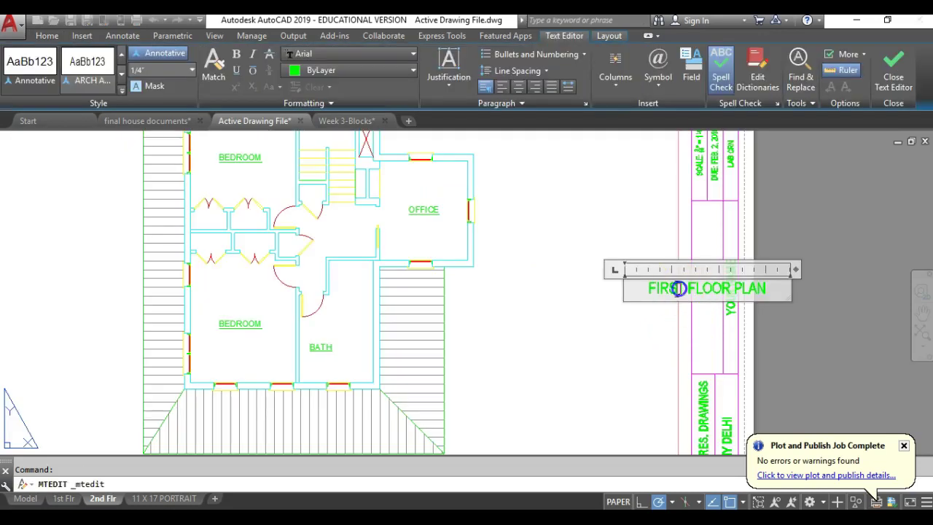
{"action": "double_click", "coordinate": [676, 289]}
{"action": "type", "text": "SECOND"}
{"action": "left_click", "coordinate": [838, 338]}
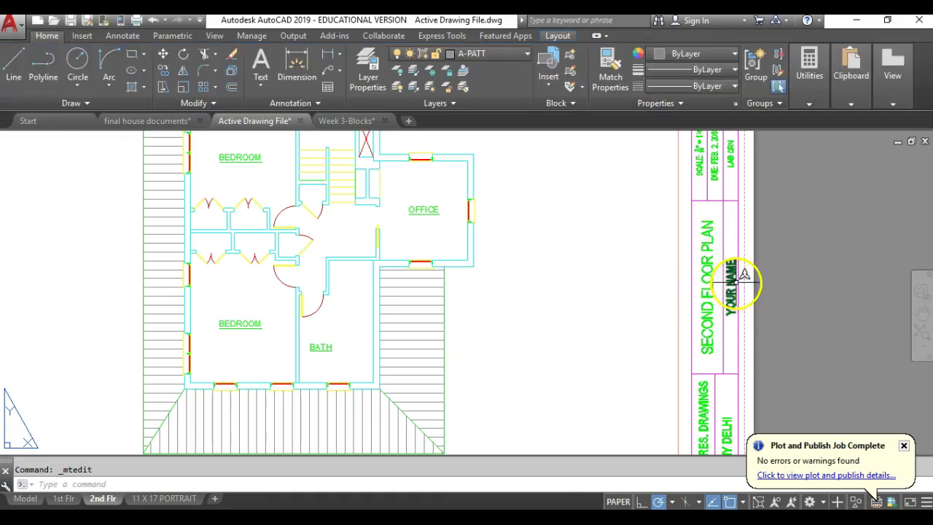
- Change the sheet number in the 2nd Flr title block to A-1.2
{"action": "middle_click_drag", "start_coordinate": [770, 244], "coordinate": [727, 313]}
{"action": "scroll", "coordinate": [649, 226], "scroll_direction": "up", "scroll_amount": 2}
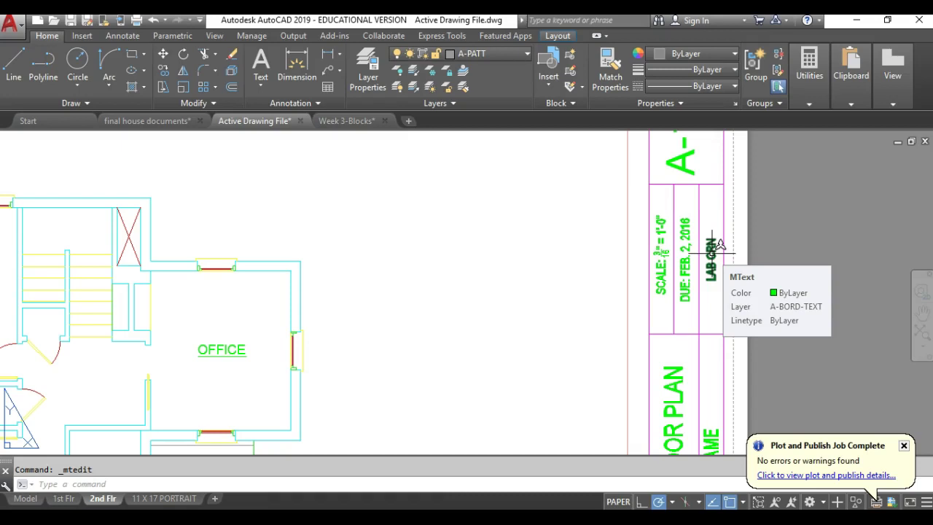
{"action": "scroll", "coordinate": [729, 227], "scroll_direction": "down", "scroll_amount": 4}
{"action": "scroll", "coordinate": [714, 218], "scroll_direction": "up", "scroll_amount": 3}
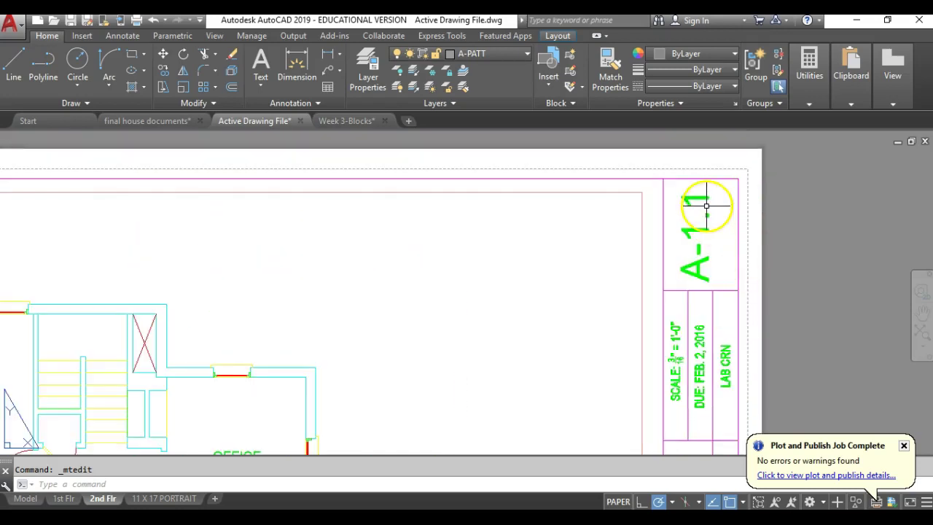
{"action": "left_click", "coordinate": [702, 198]}
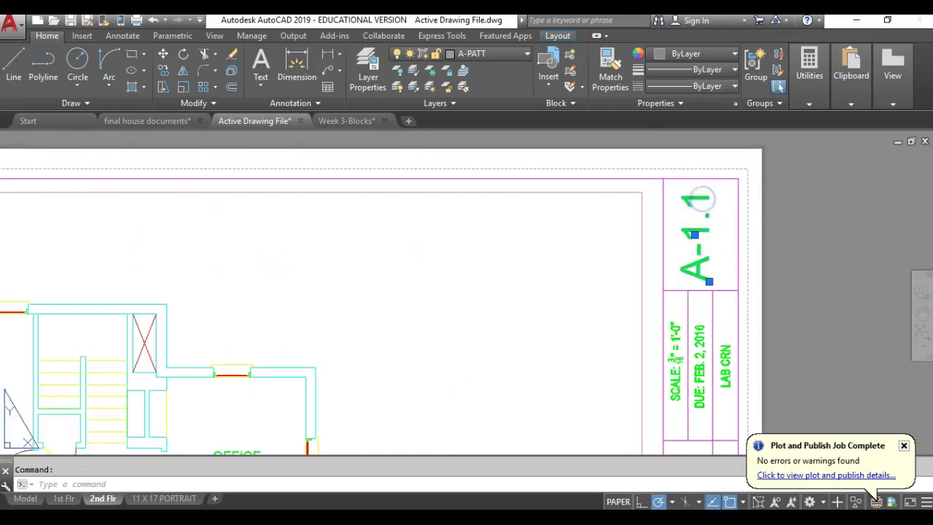
{"action": "double_click", "coordinate": [701, 198]}
{"action": "left_click", "coordinate": [722, 235]}
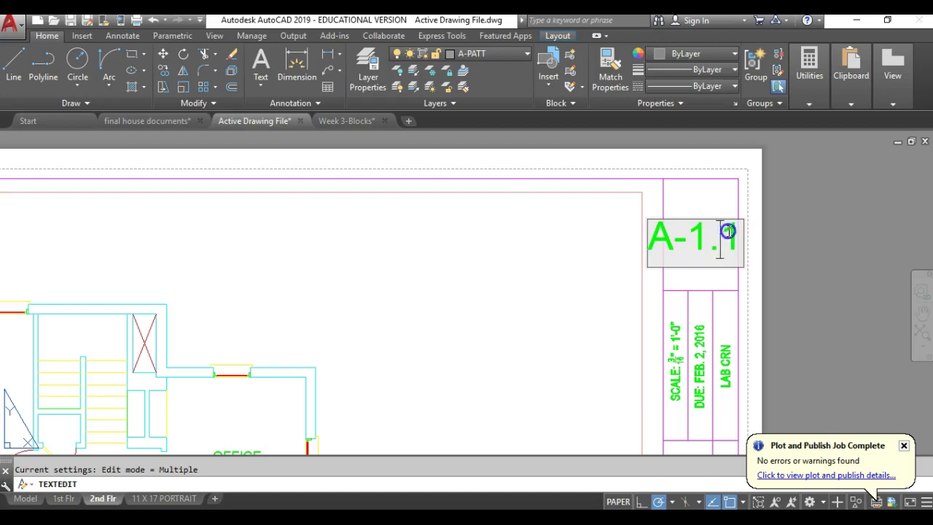
{"action": "left_click_drag", "start_coordinate": [719, 240], "coordinate": [737, 235]}
{"action": "type", "text": "2"}
{"action": "left_click", "coordinate": [783, 235]}
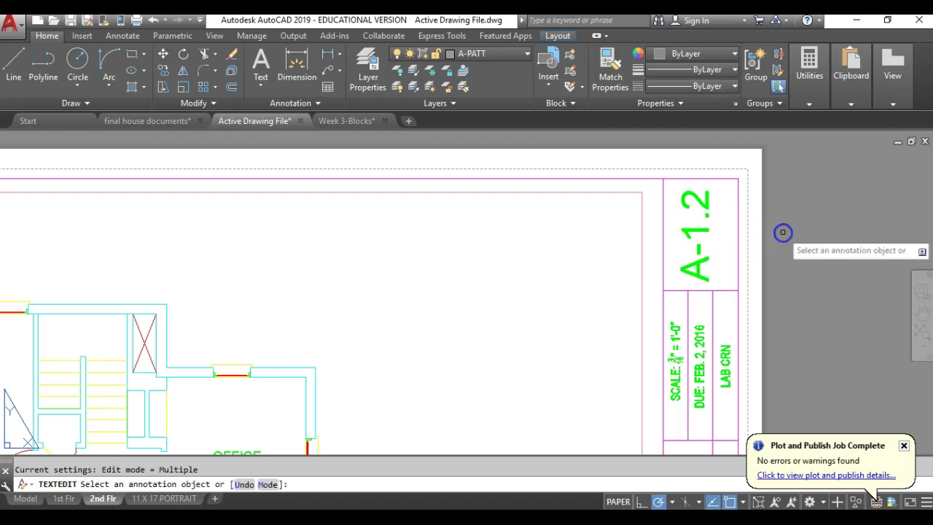
{"action": "key", "text": "Escape"}
- Bring the whole 2nd Flr sheet into view and save the drawing
{"action": "scroll", "coordinate": [774, 260], "scroll_direction": "down", "scroll_amount": 5}
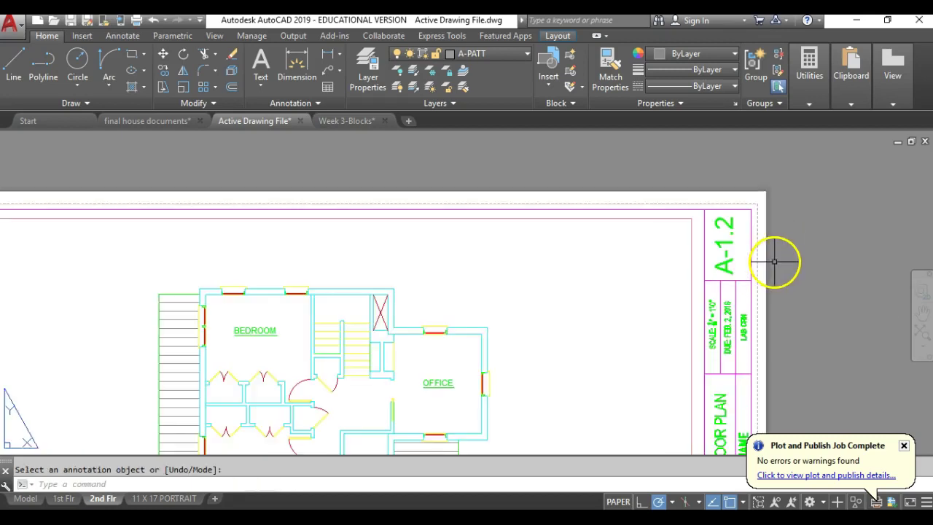
{"action": "middle_click_drag", "start_coordinate": [689, 213], "coordinate": [642, 208]}
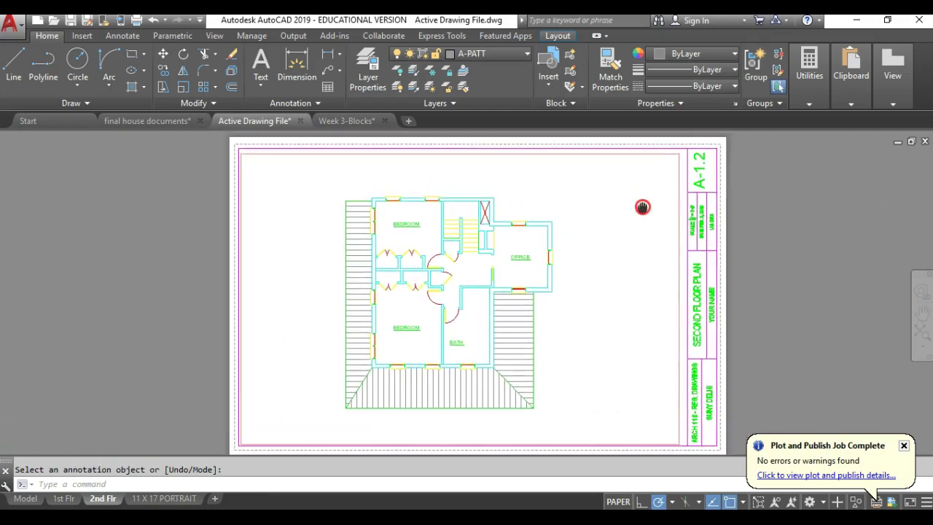
{"action": "left_click", "coordinate": [72, 22]}
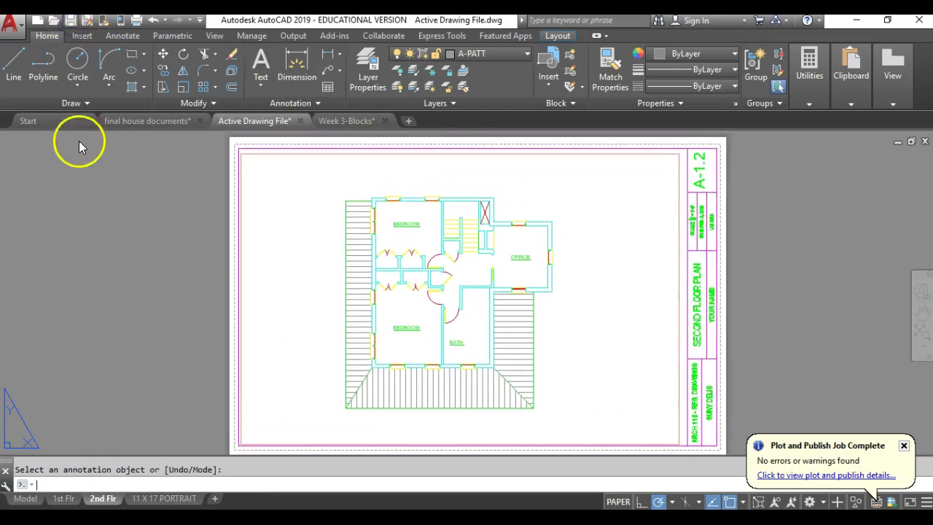